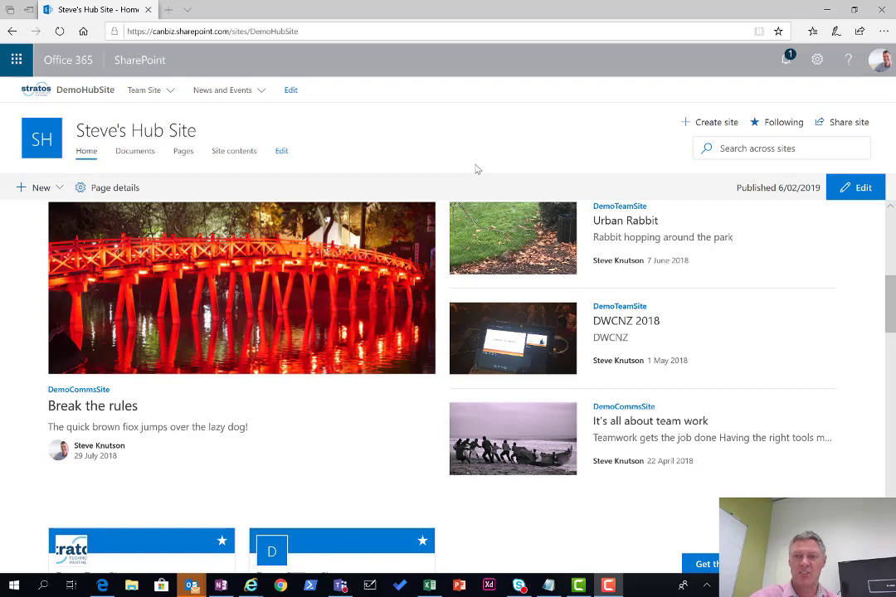
Step: Check the hub site's navigation menu style under Change the look, then close the settings without changing anything
left_click(816, 61)
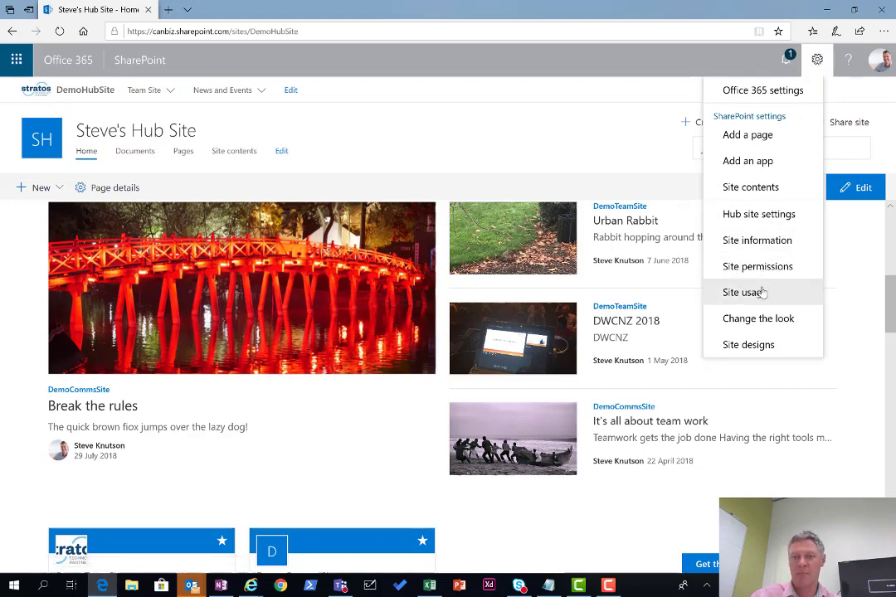
left_click(766, 320)
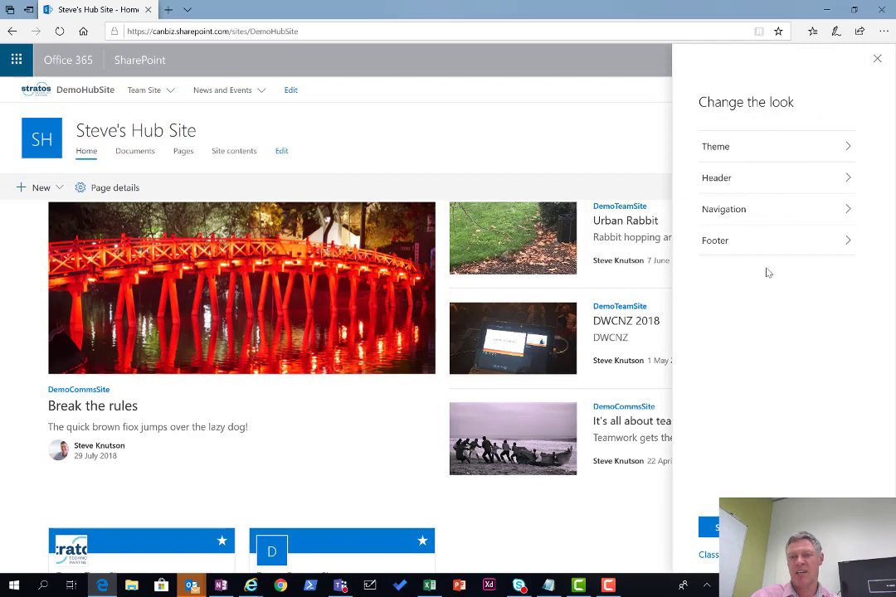
left_click(783, 219)
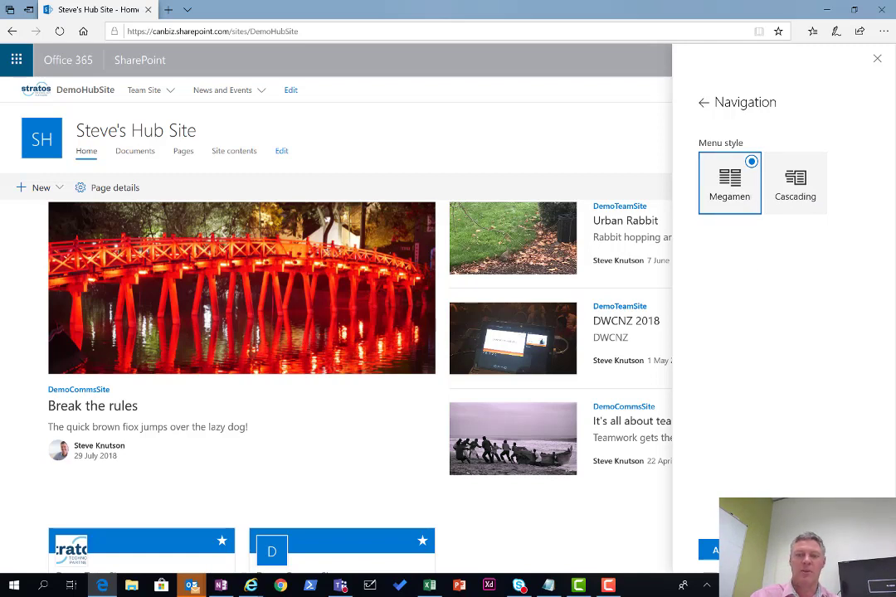
key("Escape")
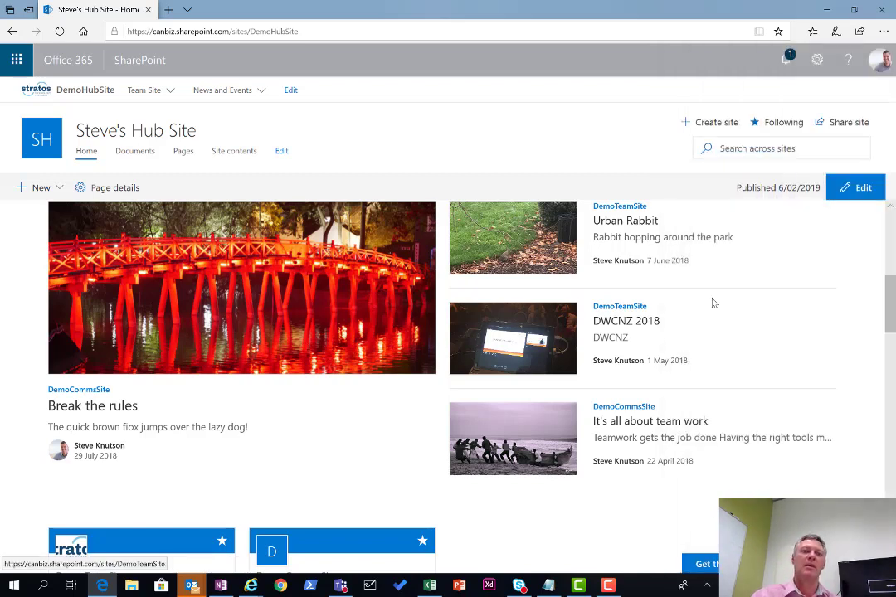
Step: Open the hub navigation for editing and inspect the Processes link's settings and available link types, then cancel
left_click(291, 90)
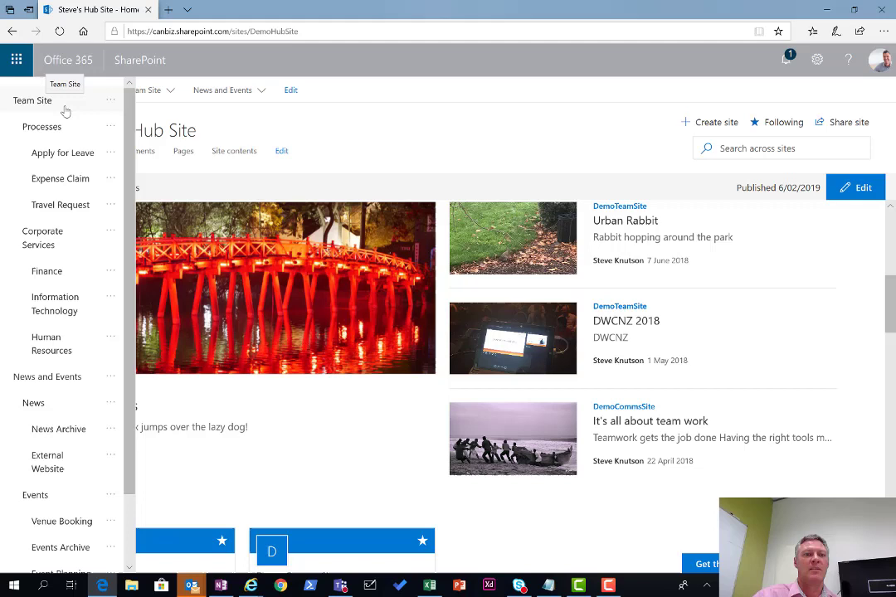
left_click(156, 91)
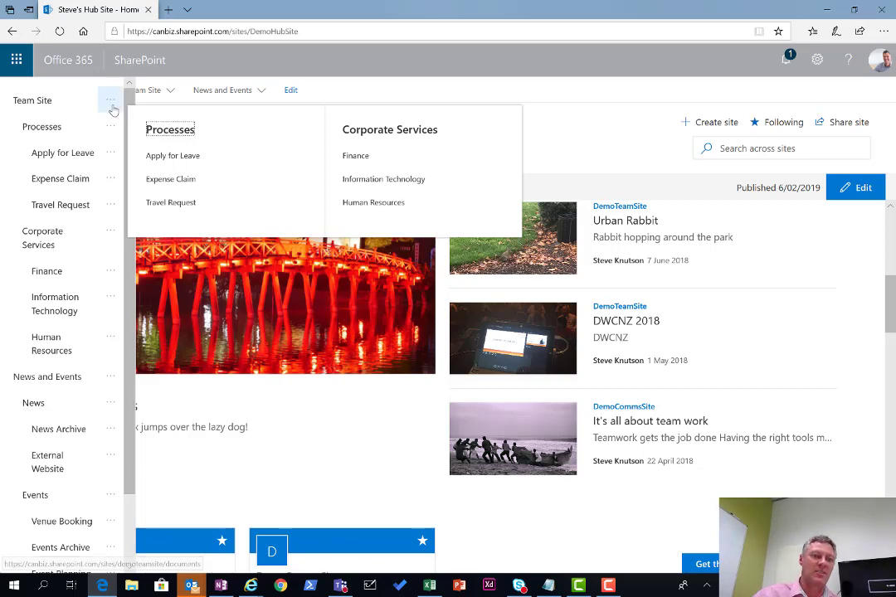
left_click(76, 128)
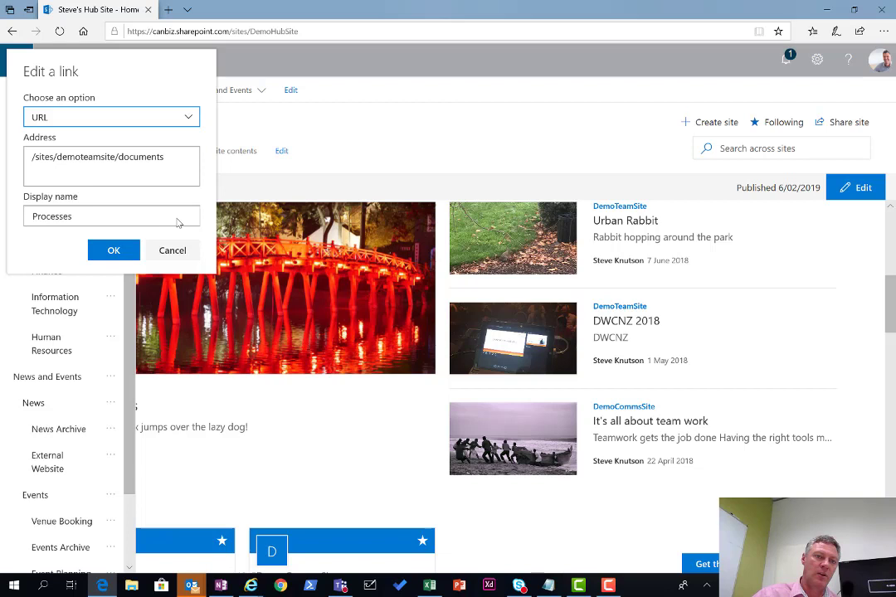
left_click(184, 118)
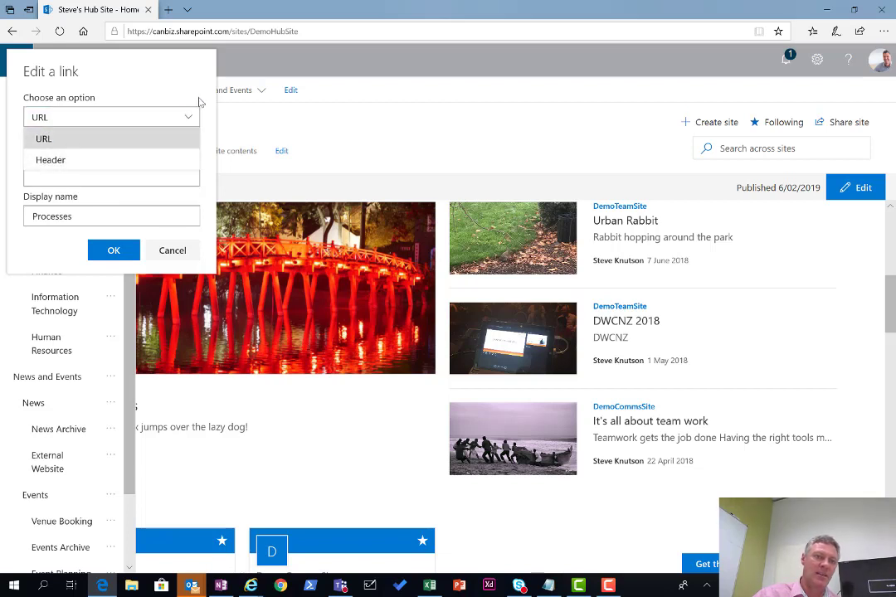
left_click(164, 80)
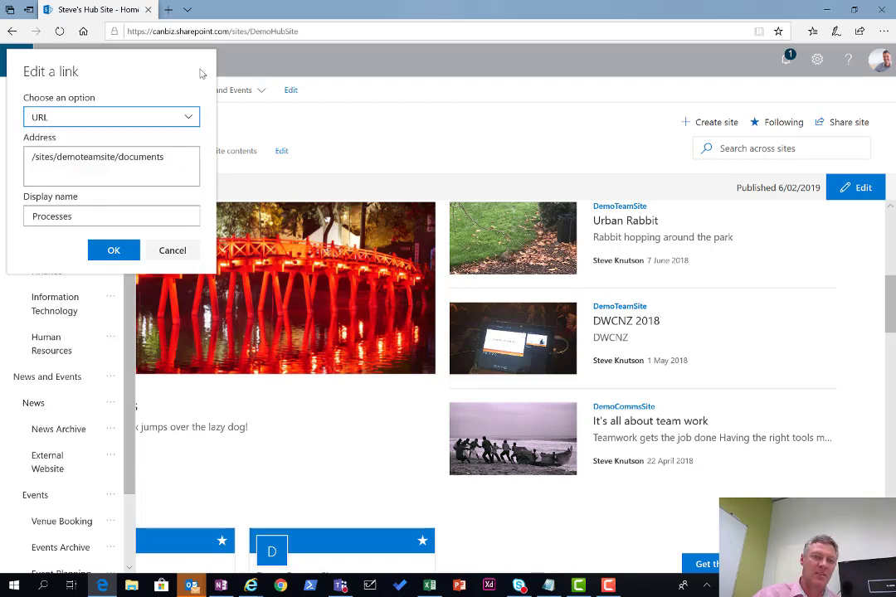
left_click(172, 250)
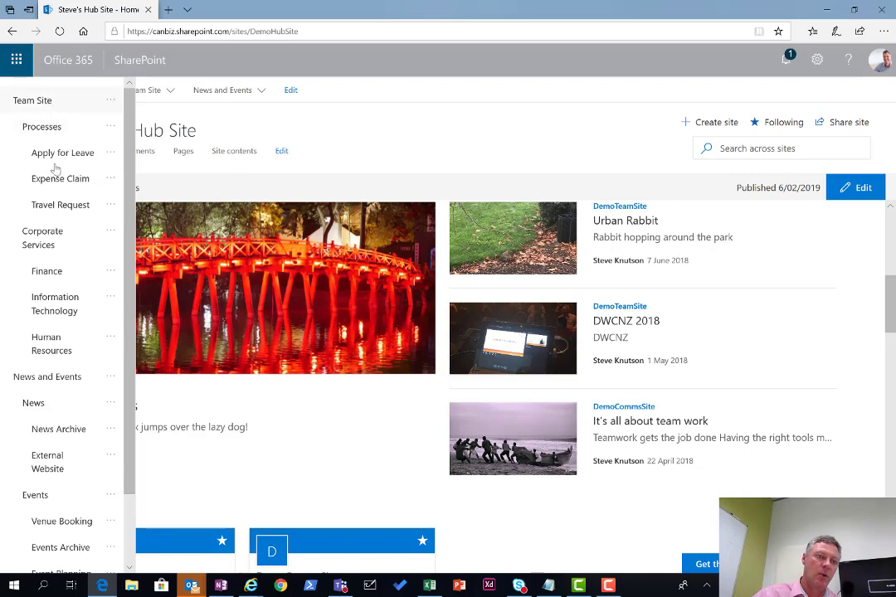
Step: Check the available actions for the Apply for Leave sub link and the Corporate Services link's settings, then cancel
mouse_move(76, 199)
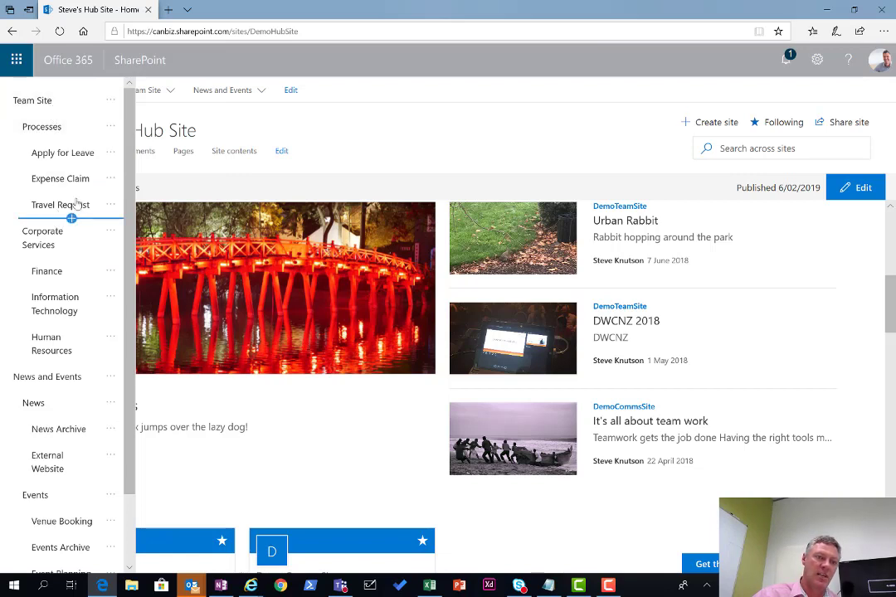
left_click(112, 155)
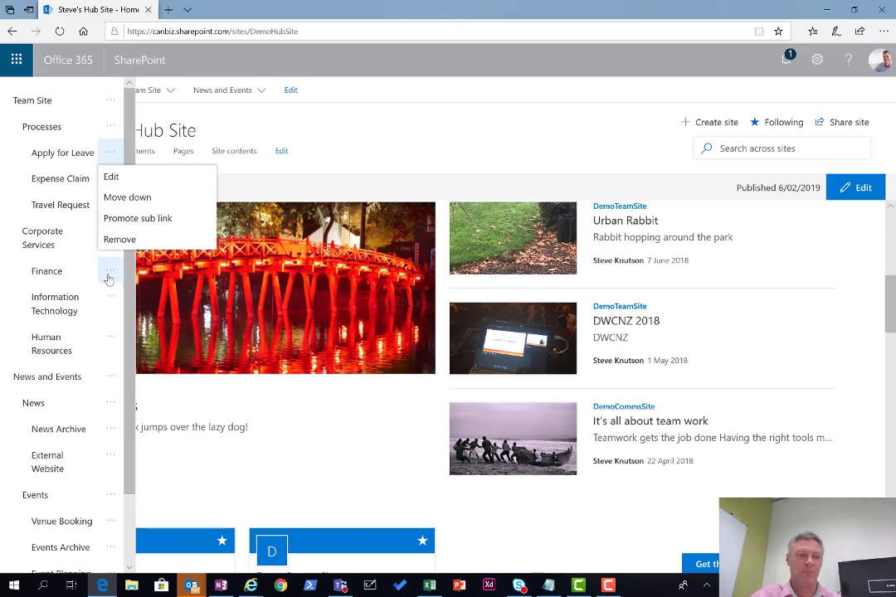
left_click(62, 248)
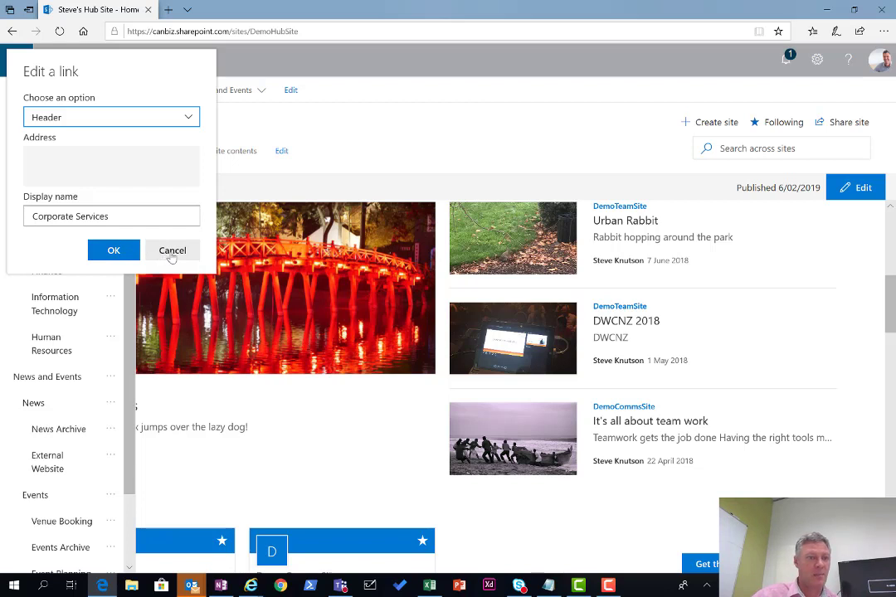
left_click(172, 251)
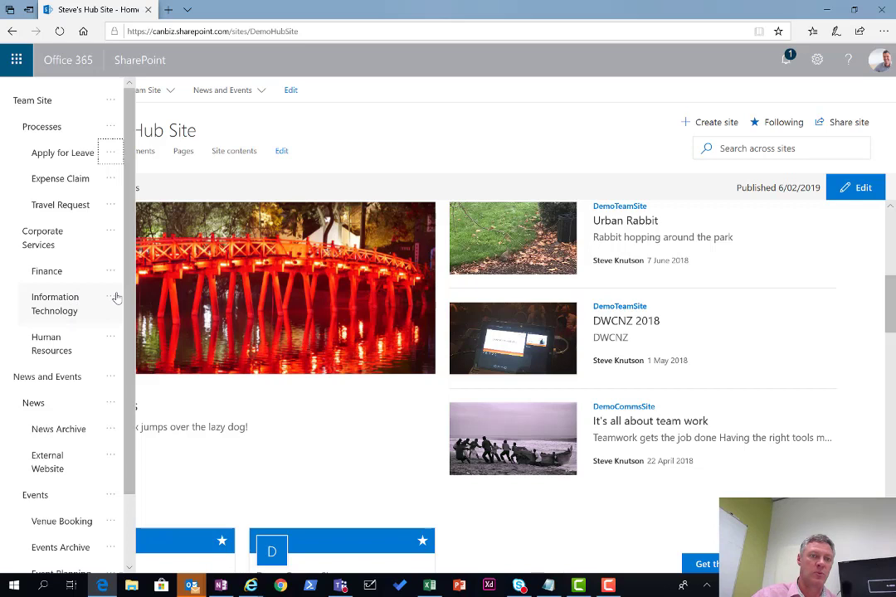
Step: Examine the full hierarchy of hub navigation links down to Event Planning Guide, then leave navigation editing without saving
left_click(164, 93)
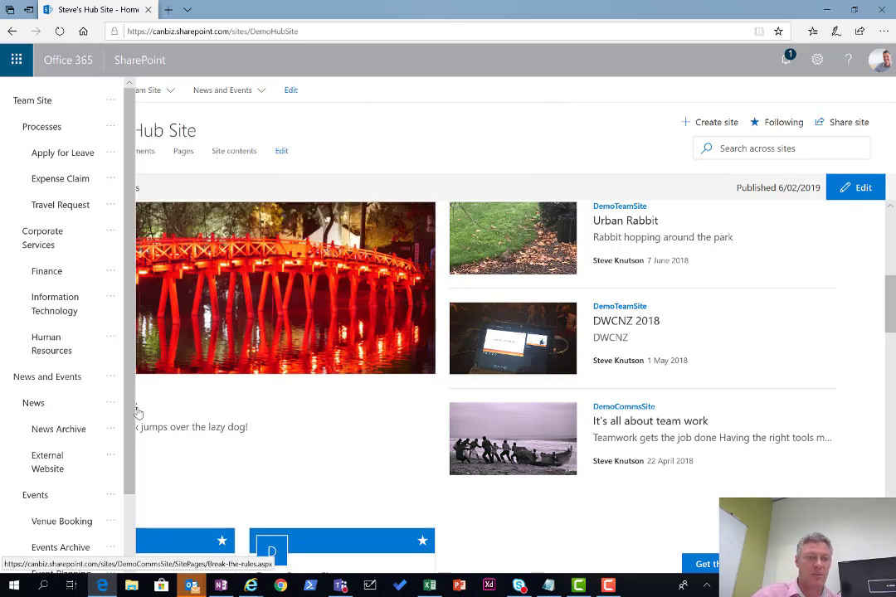
left_click_drag(130, 412, 113, 486)
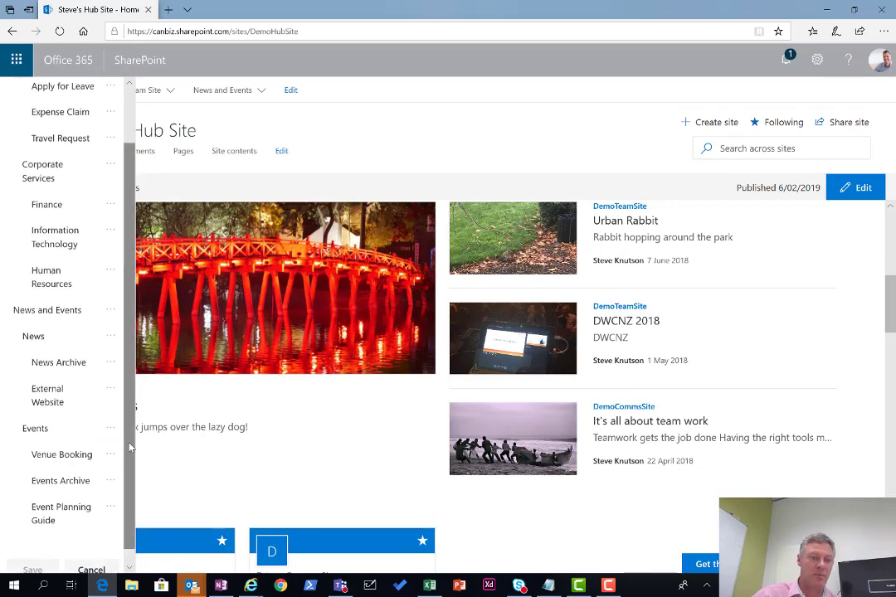
scroll(125, 448, "up", 2)
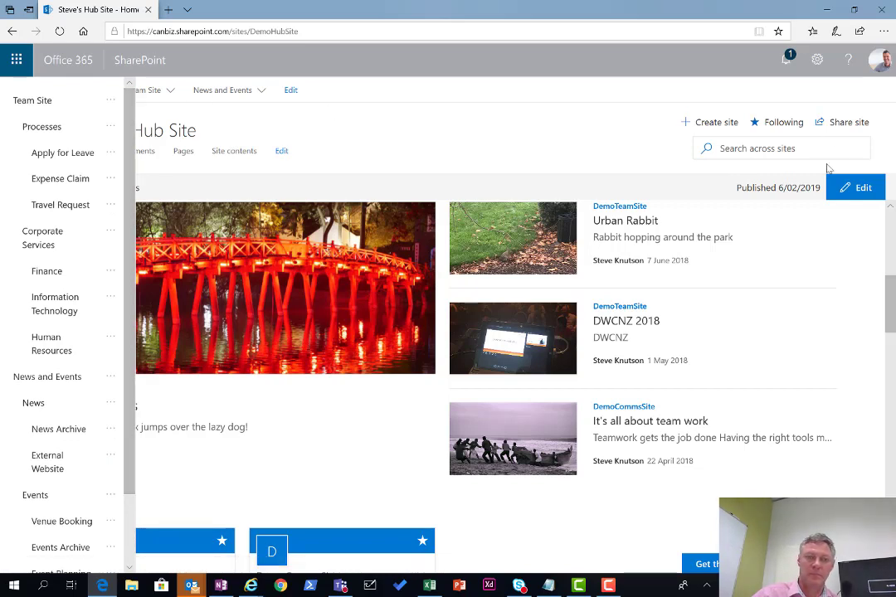
scroll(73, 489, "down", 1)
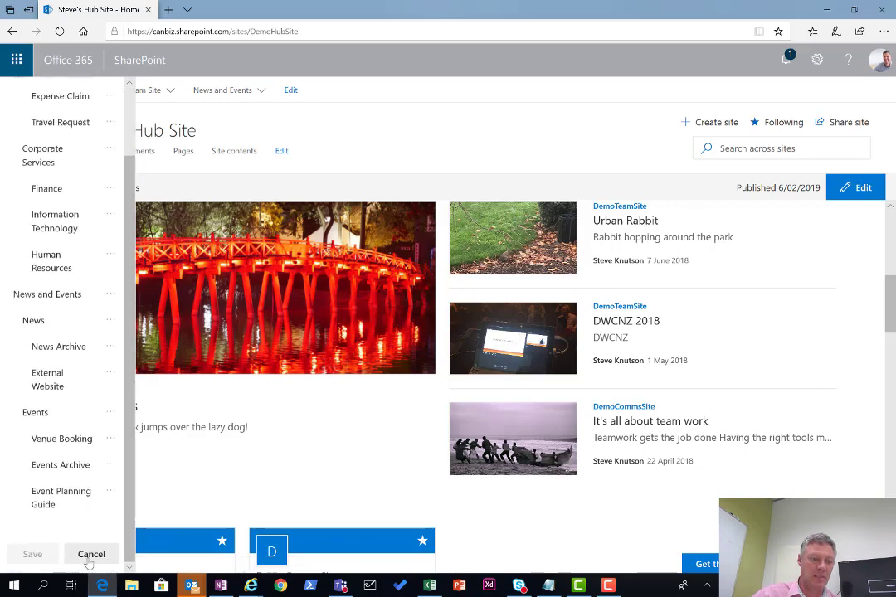
left_click(93, 555)
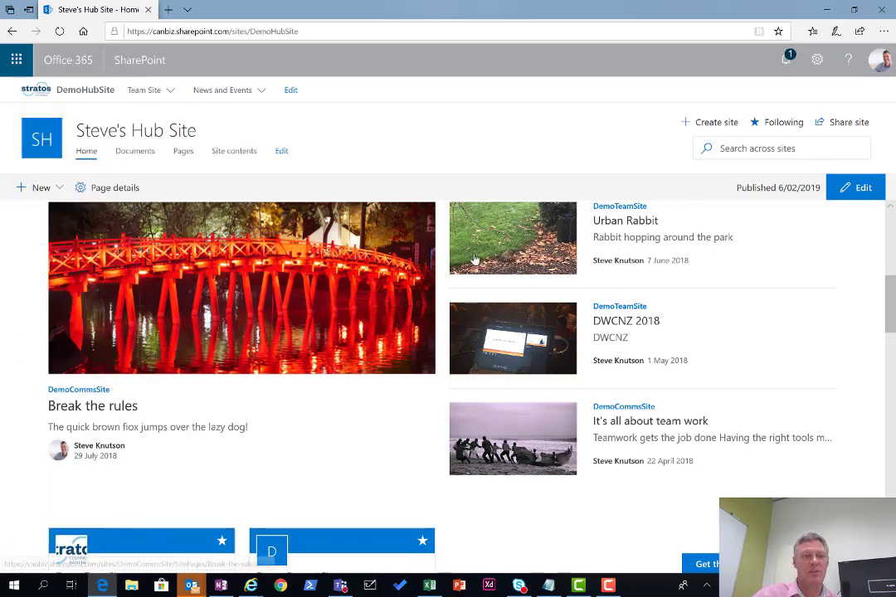
Step: Open DemoTeamSite through the hub navigation's Team Site link and examine the Team Site megamenu there
left_click(153, 96)
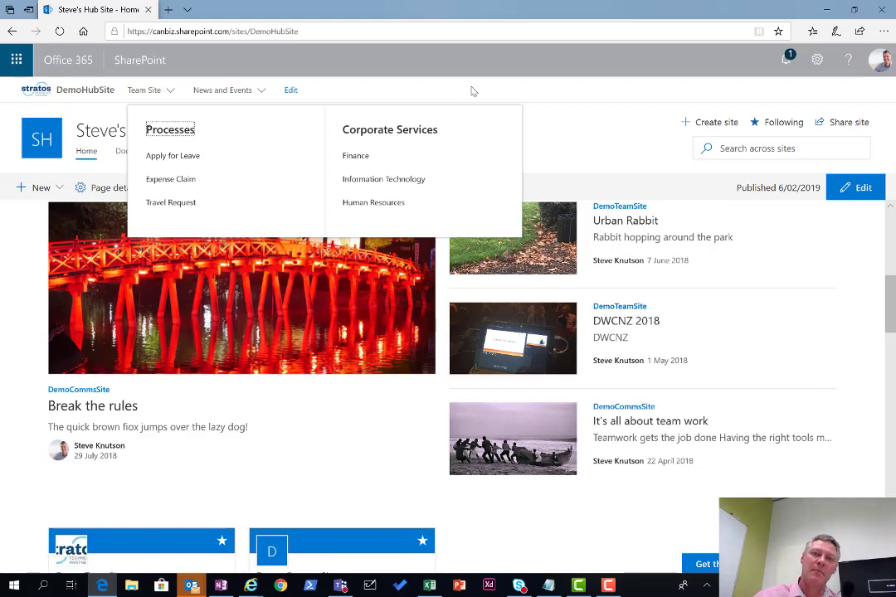
left_click(142, 96)
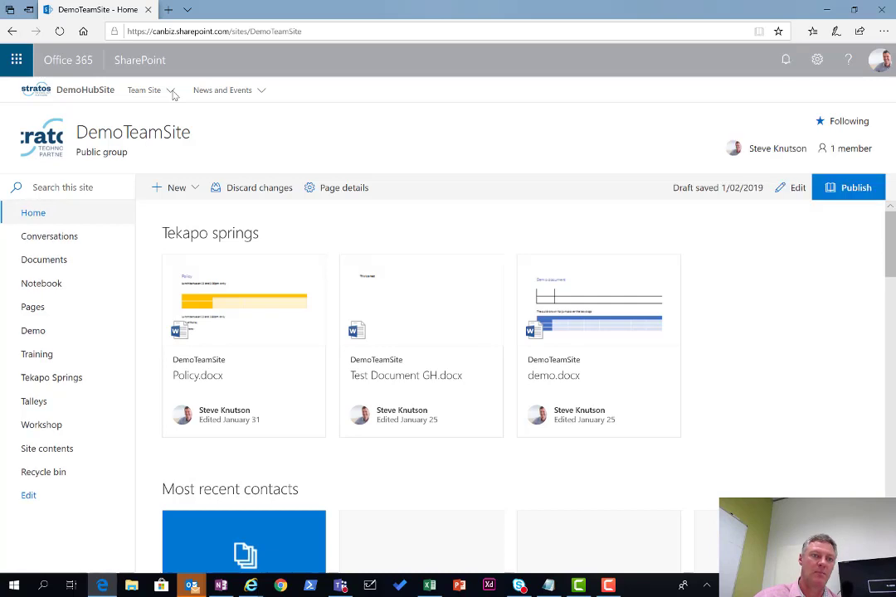
left_click(170, 92)
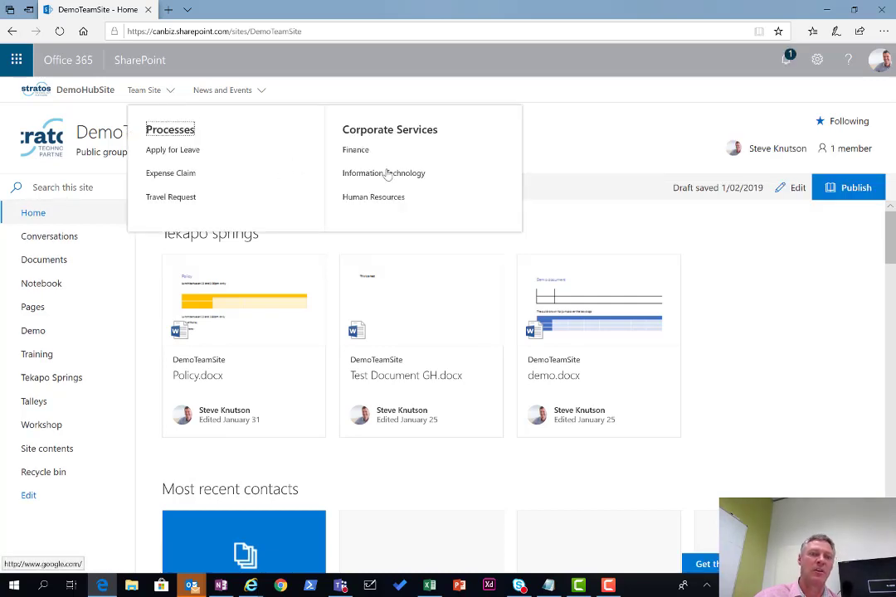
left_click(742, 361)
Step: Show the Change the look options for DemoTeamSite
left_click(817, 60)
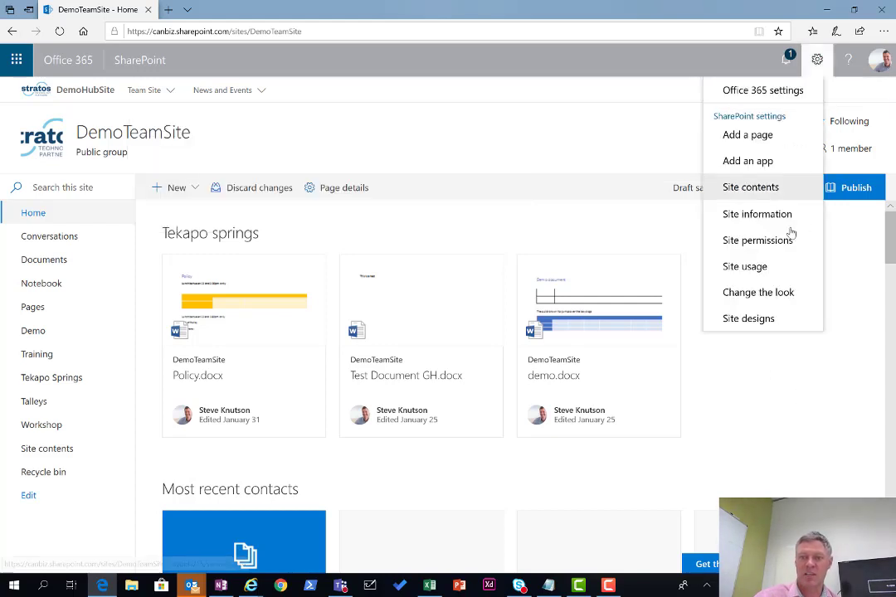
left_click(751, 295)
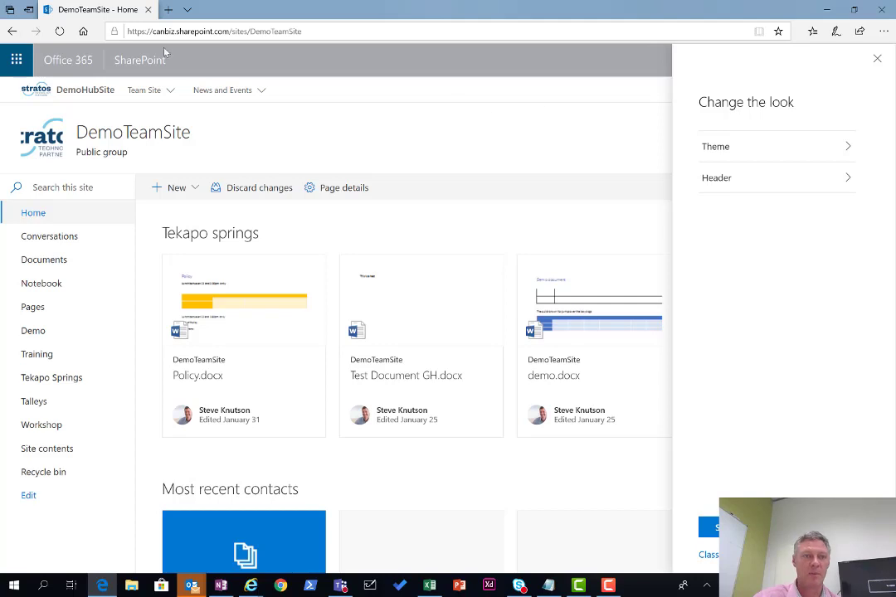
left_click(273, 31)
left_click(275, 32)
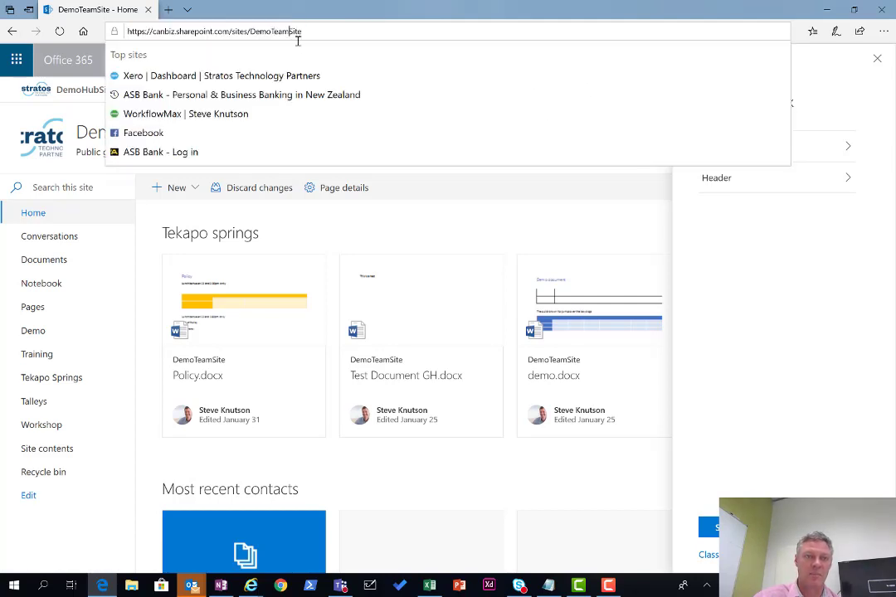
key("BackSpace")
key("BackSpace")
type("comms")
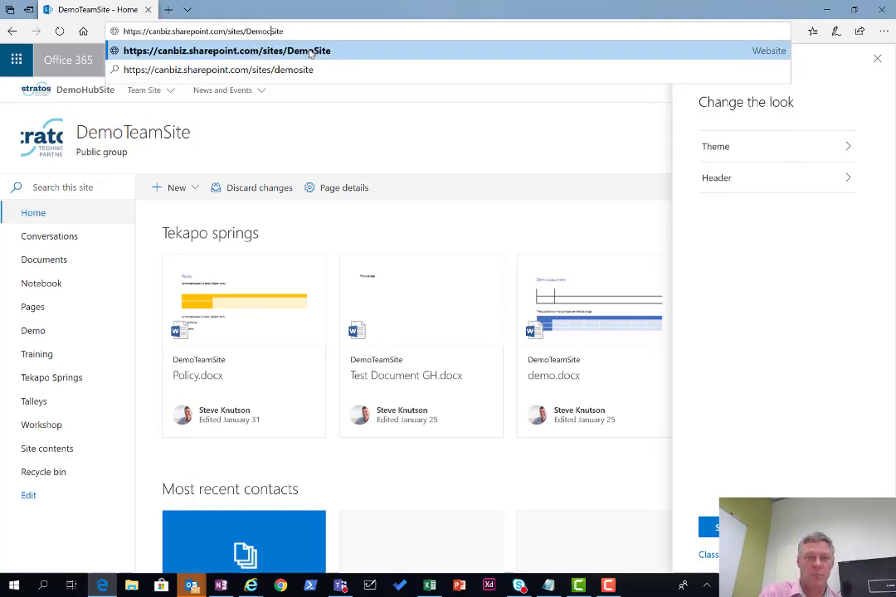
key("Return")
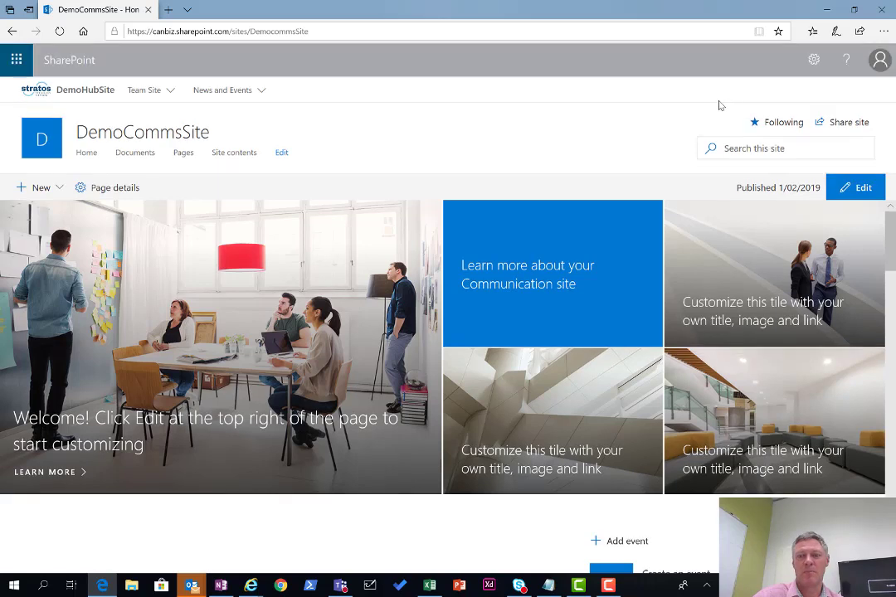
Step: Check which Change the look options DemoCommsSite offers, then close the settings
left_click(818, 59)
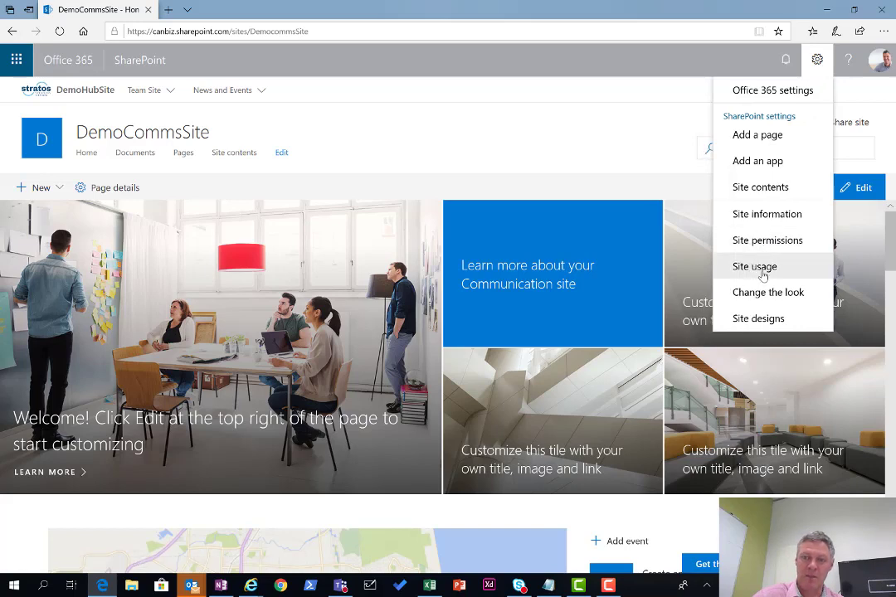
left_click(757, 296)
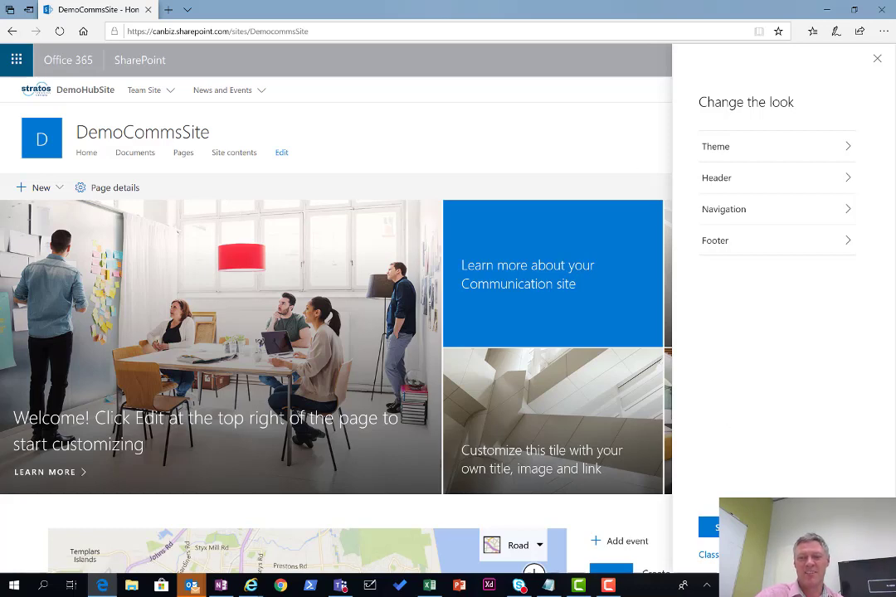
key("Escape")
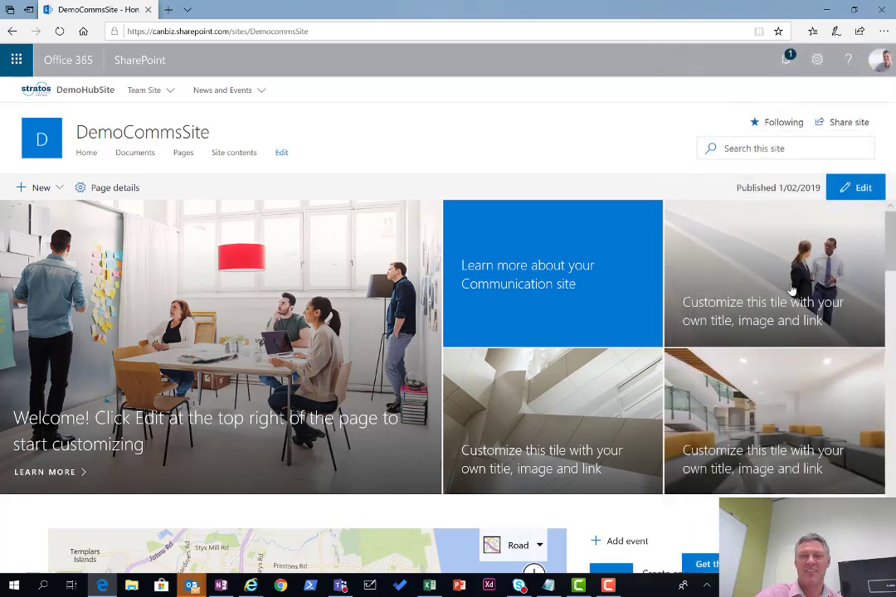
left_click(609, 584)
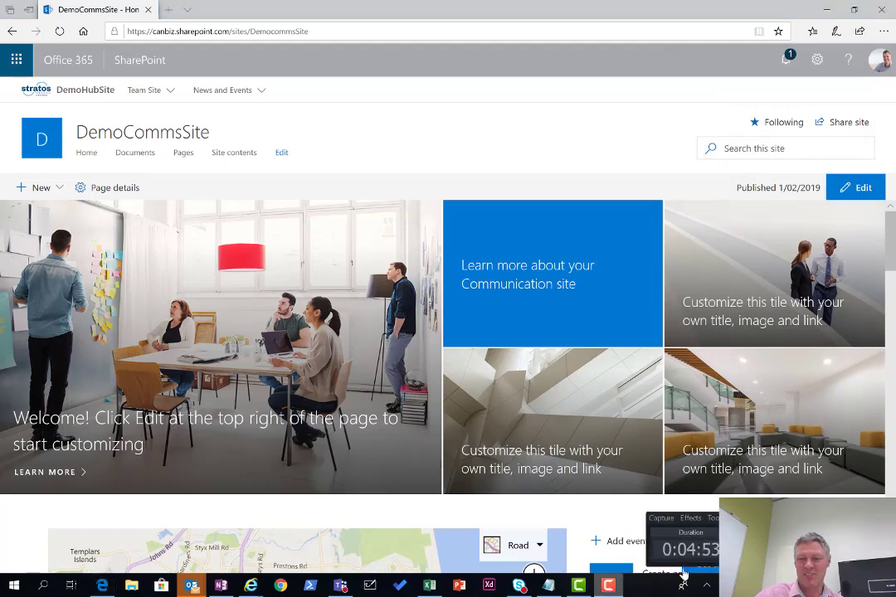